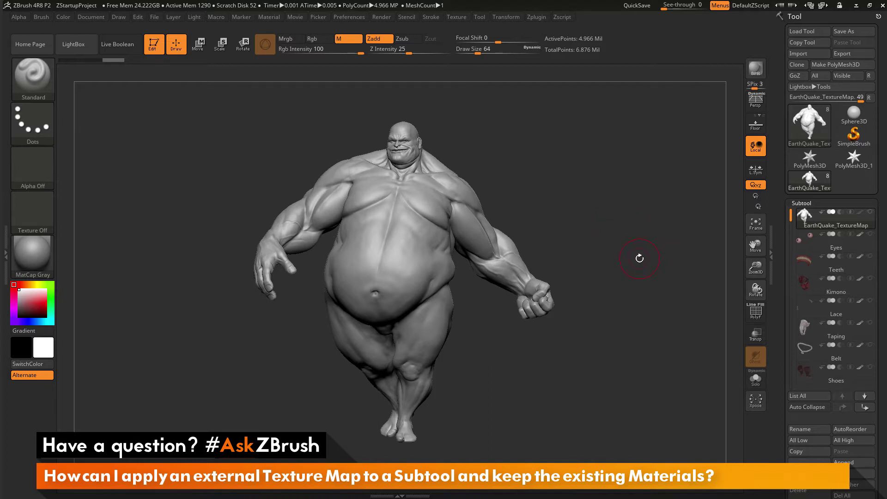
- Turn on polypaint display for the EarthQuake_TextureMap subtool
{"action": "left_click_drag", "start_coordinate": [663, 249], "coordinate": [618, 299]}
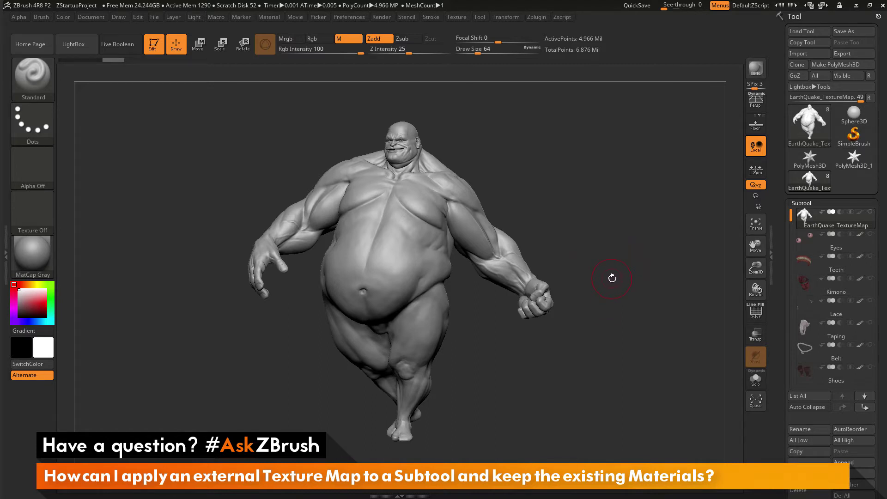
{"action": "left_click_drag", "start_coordinate": [614, 270], "coordinate": [626, 268]}
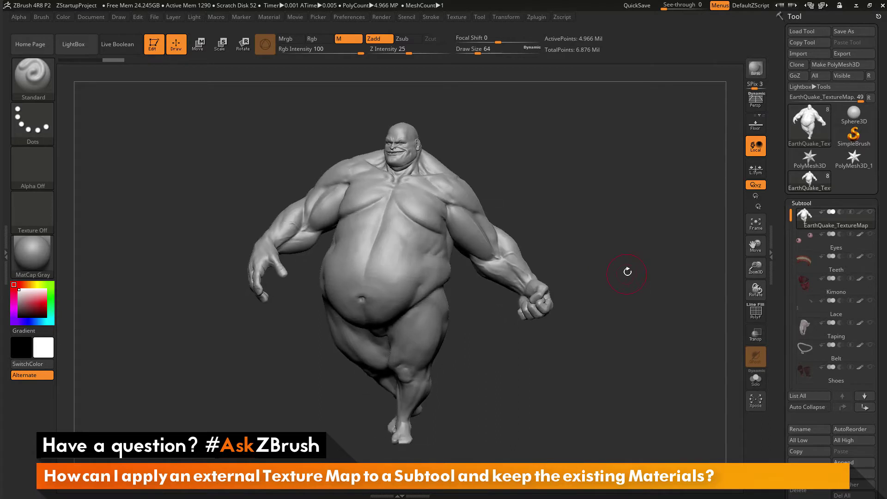
{"action": "mouse_move", "coordinate": [861, 212]}
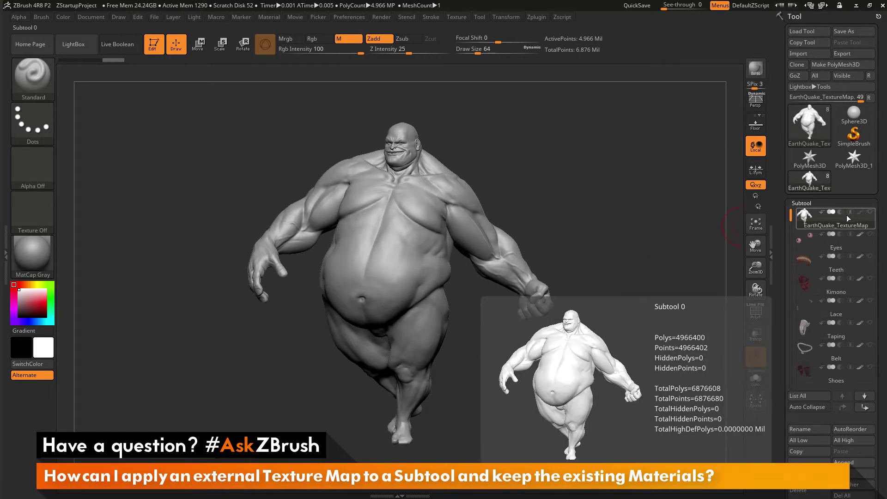
{"action": "left_click", "coordinate": [860, 212]}
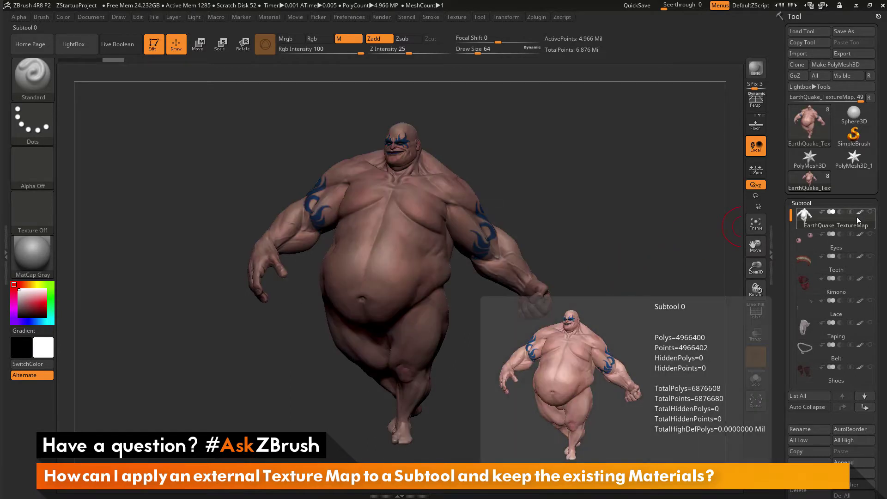
{"action": "mouse_move", "coordinate": [618, 291]}
{"action": "left_mouse_down"}
{"action": "mouse_move", "coordinate": [571, 293]}
{"action": "mouse_move", "coordinate": [631, 285]}
{"action": "mouse_move", "coordinate": [636, 276]}
{"action": "left_mouse_up"}
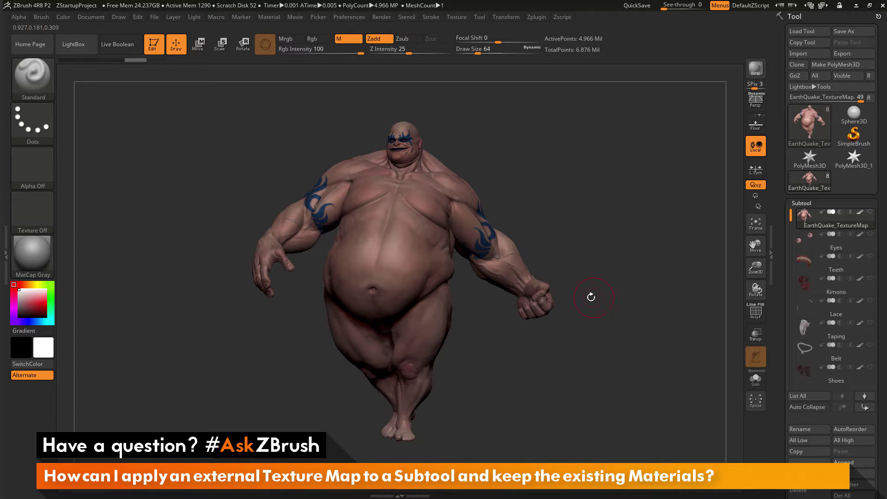
- Preview the SkinShade4 and SilverFoilBright materials on the model
{"action": "left_click", "coordinate": [35, 260]}
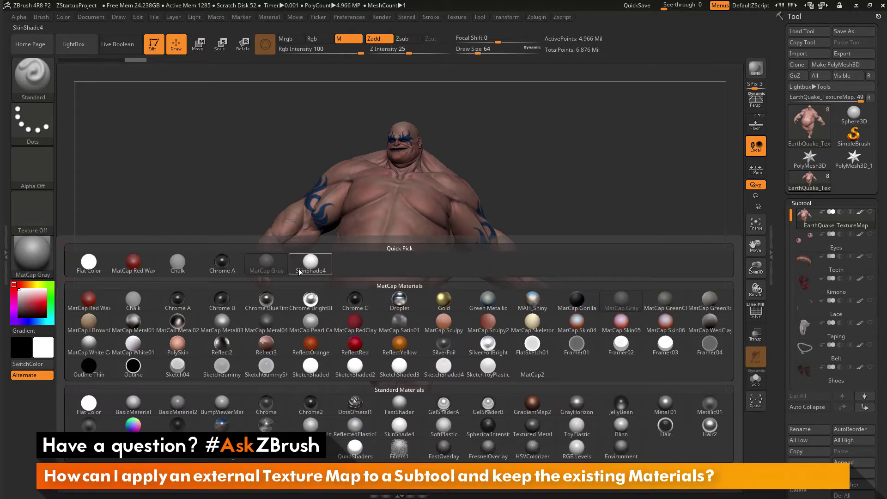
{"action": "left_click", "coordinate": [299, 272]}
{"action": "left_click", "coordinate": [34, 254]}
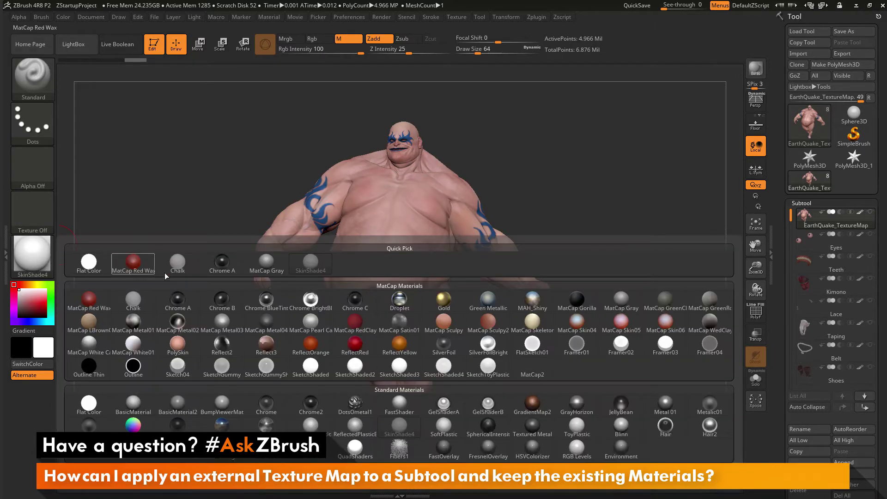
{"action": "left_click", "coordinate": [487, 343]}
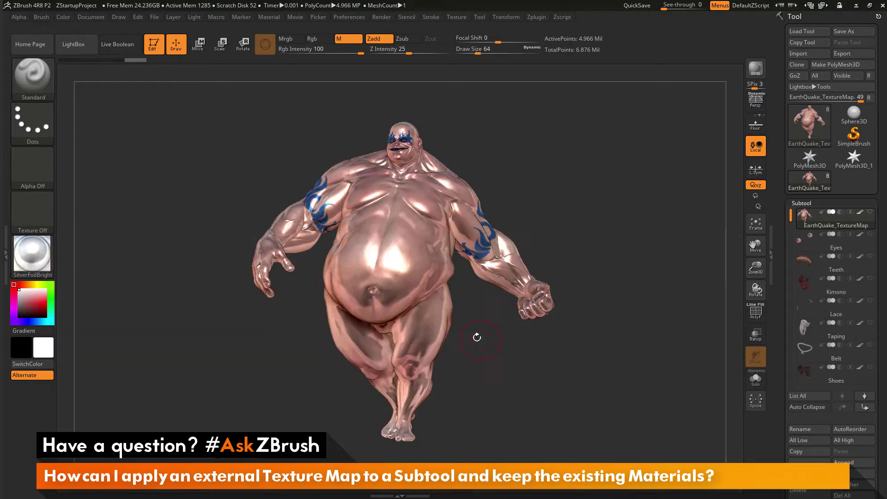
- Select the SkinShade4 material and fill the whole body subtool with it, using only the material channel
{"action": "left_click", "coordinate": [37, 256]}
{"action": "left_click", "coordinate": [363, 267]}
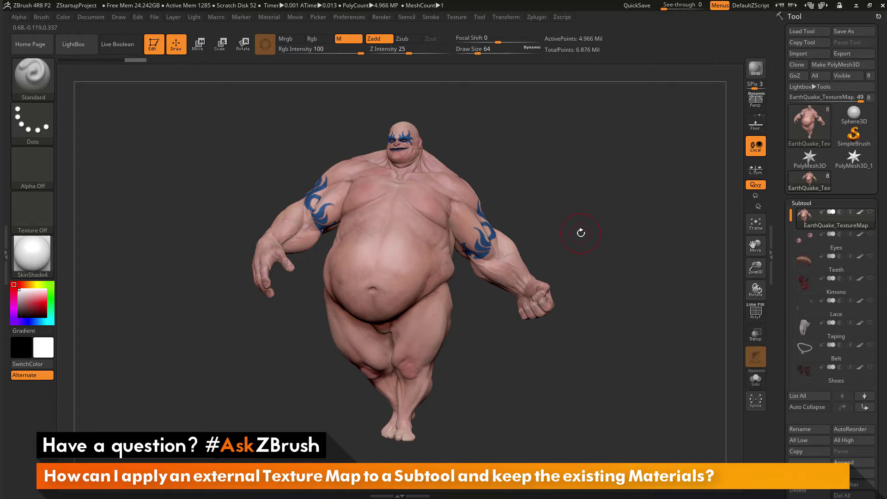
{"action": "mouse_move", "coordinate": [59, 238]}
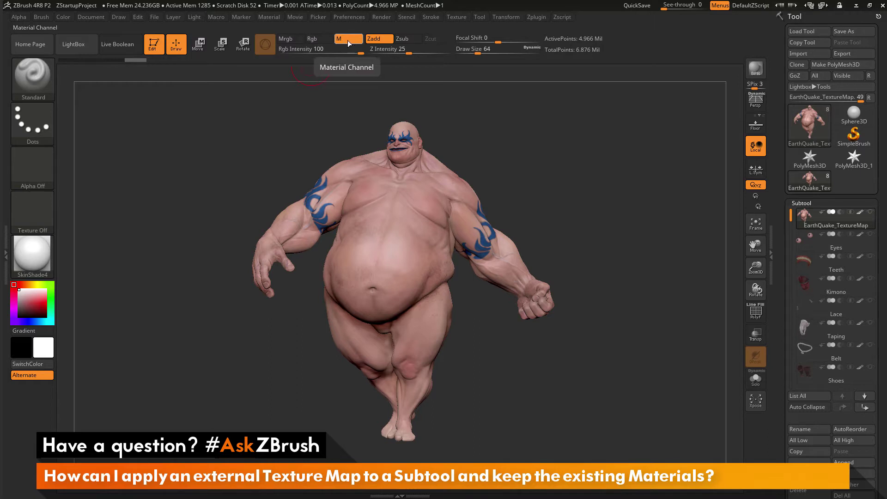
{"action": "left_click", "coordinate": [63, 17]}
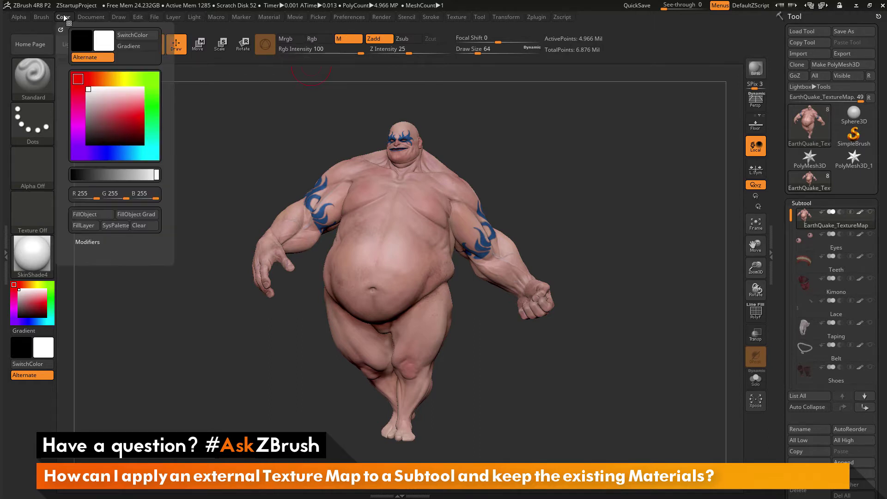
{"action": "left_click", "coordinate": [103, 214]}
- Select the SilverFoilBright material and turn off Zadd so the Standard brush applies only material
{"action": "mouse_move", "coordinate": [43, 251]}
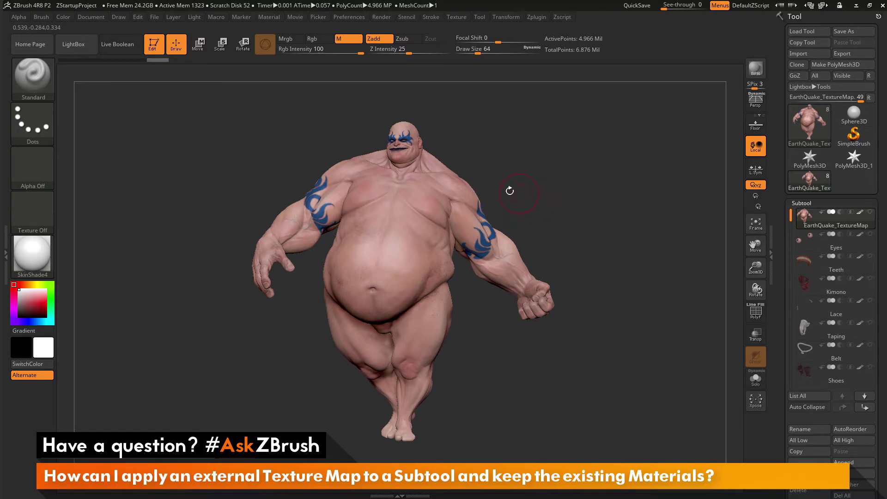
{"action": "left_click", "coordinate": [35, 254]}
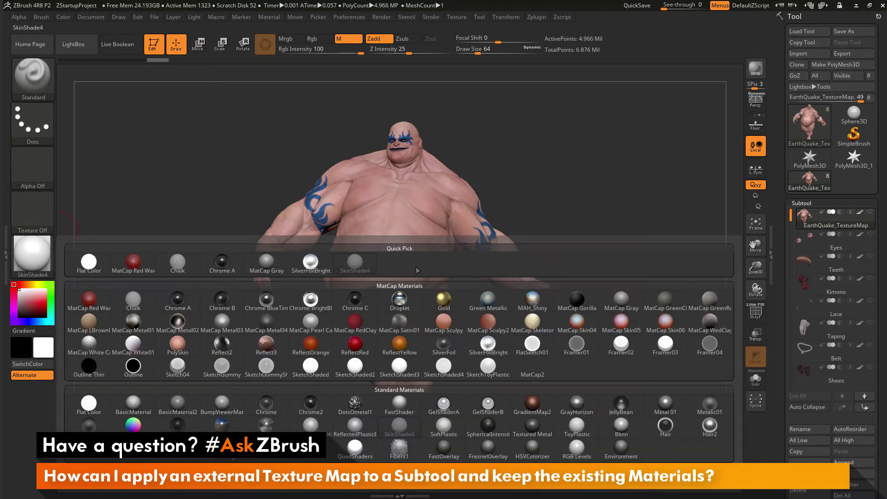
{"action": "left_click", "coordinate": [494, 347]}
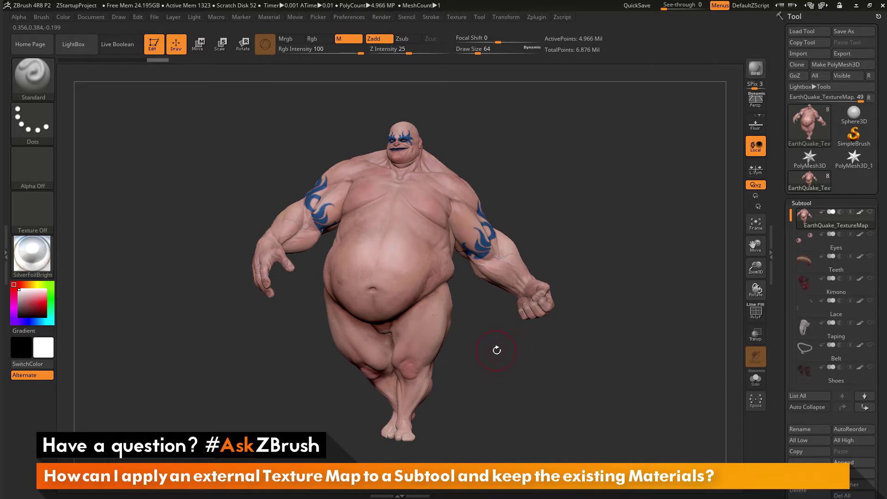
{"action": "left_click", "coordinate": [383, 40]}
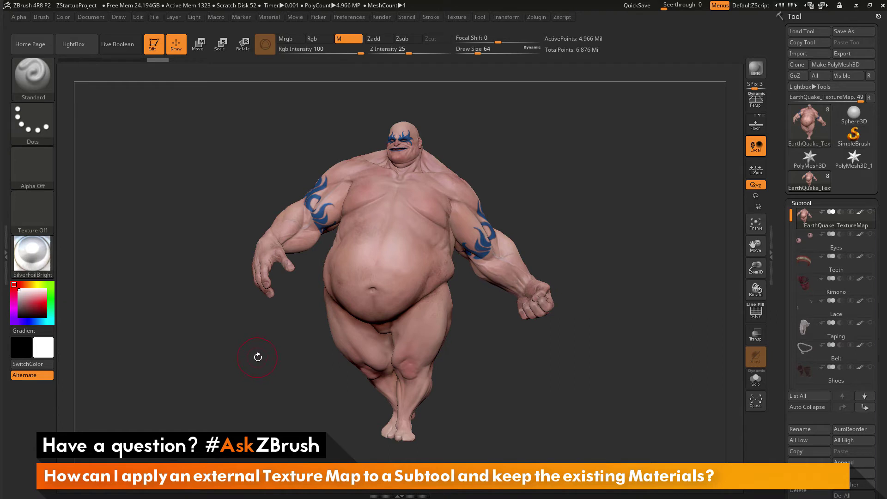
- Paint the SilverFoilBright material over both of the character's hands and wrists
{"action": "left_click_drag", "start_coordinate": [569, 249], "coordinate": [560, 272]}
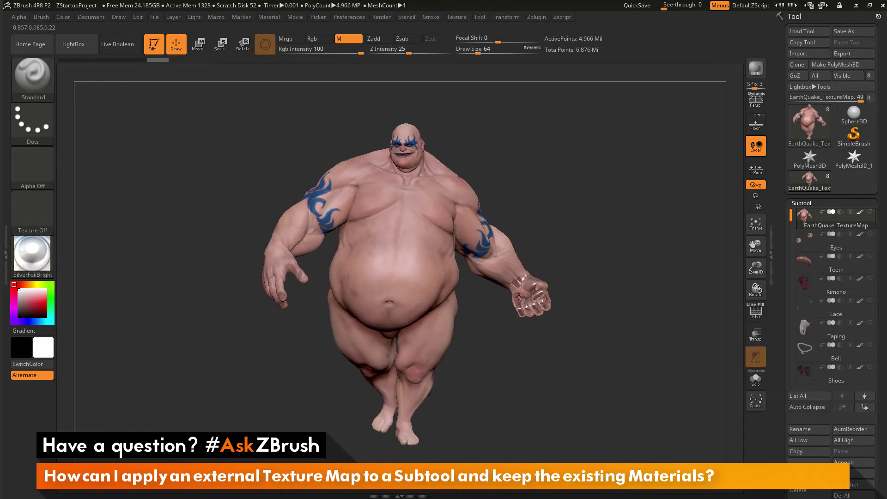
{"action": "left_click_drag", "start_coordinate": [579, 275], "coordinate": [564, 341]}
{"action": "left_click_drag", "start_coordinate": [599, 236], "coordinate": [543, 265]}
{"action": "left_click_drag", "start_coordinate": [581, 308], "coordinate": [615, 212]}
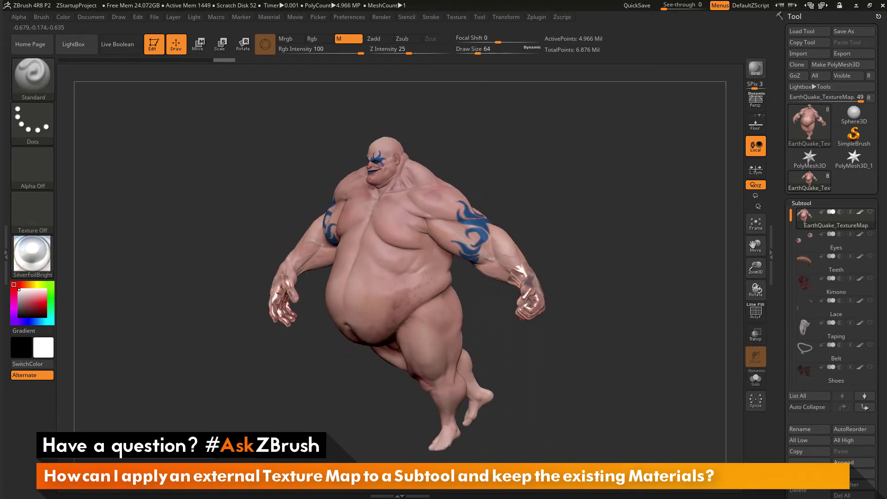
{"action": "left_click_drag", "start_coordinate": [218, 357], "coordinate": [310, 303]}
- Reduce the brush Draw Size to 27 and paint the SilverFoilBright material over the character's face
{"action": "mouse_move", "coordinate": [322, 260]}
{"action": "left_mouse_down"}
{"action": "mouse_move", "coordinate": [370, 289]}
{"action": "mouse_move", "coordinate": [435, 224]}
{"action": "mouse_move", "coordinate": [550, 180]}
{"action": "mouse_move", "coordinate": [577, 153]}
{"action": "mouse_move", "coordinate": [575, 132]}
{"action": "mouse_move", "coordinate": [571, 185]}
{"action": "mouse_move", "coordinate": [575, 174]}
{"action": "mouse_move", "coordinate": [511, 165]}
{"action": "left_mouse_up"}
{"action": "key", "text": "space"}
{"action": "left_click", "coordinate": [571, 176]}
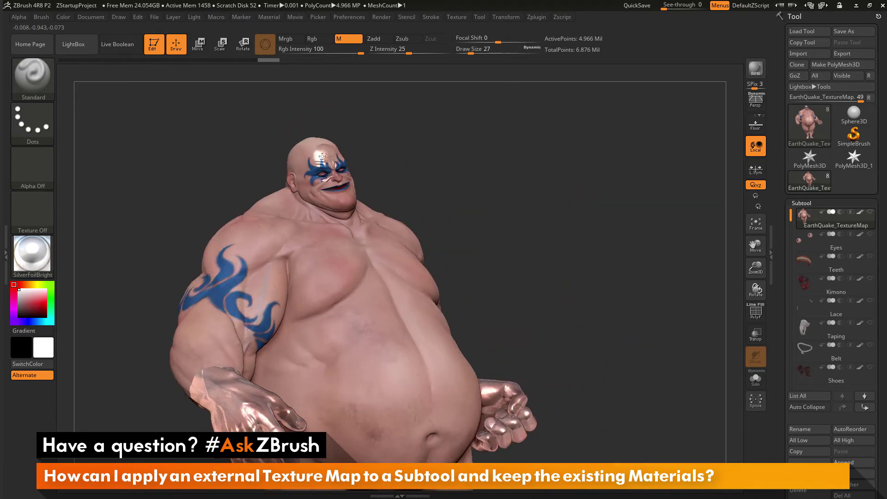
{"action": "left_click_drag", "start_coordinate": [326, 192], "coordinate": [345, 178]}
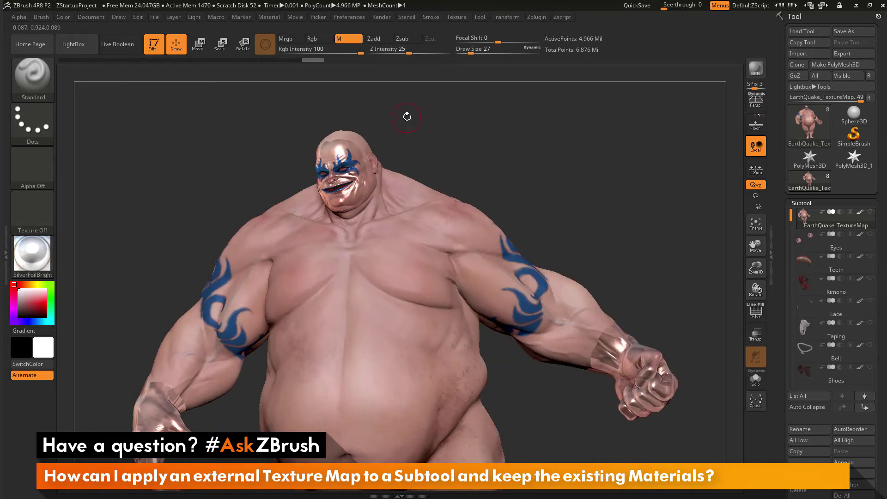
{"action": "left_click_drag", "start_coordinate": [407, 116], "coordinate": [351, 139]}
{"action": "left_click_drag", "start_coordinate": [353, 186], "coordinate": [329, 141]}
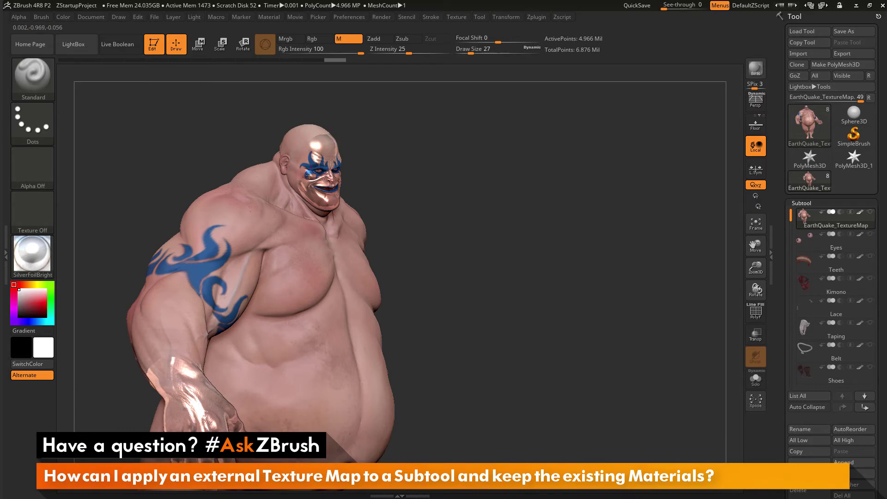
{"action": "left_click_drag", "start_coordinate": [571, 235], "coordinate": [614, 218]}
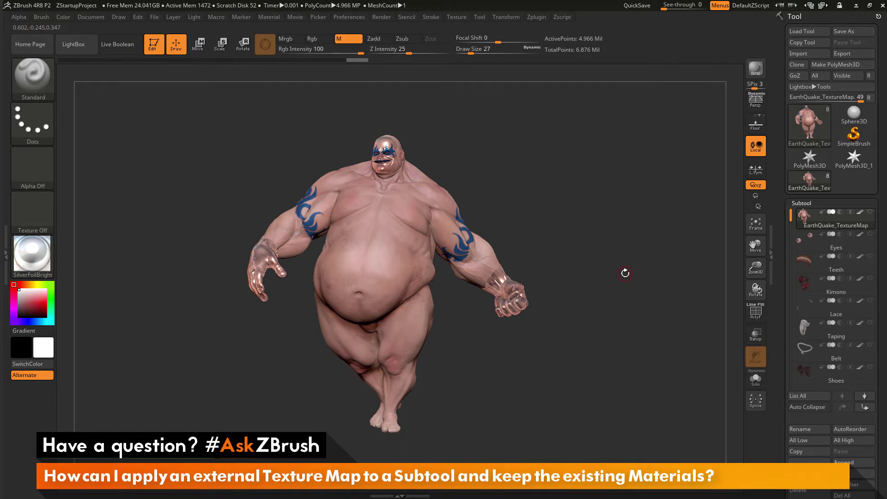
{"action": "left_click_drag", "start_coordinate": [584, 200], "coordinate": [491, 223]}
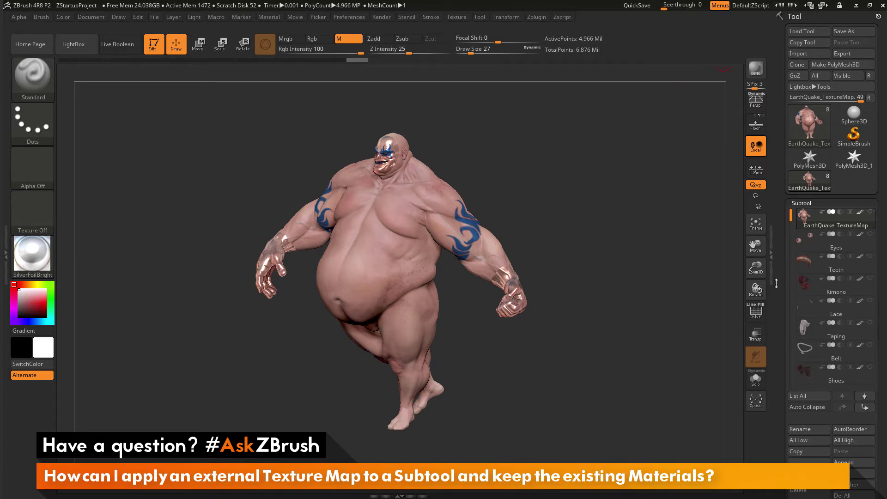
- Create a new texture map for the body subtool from its polypaint
{"action": "scroll", "coordinate": [777, 285], "scroll_direction": "down", "scroll_amount": 10}
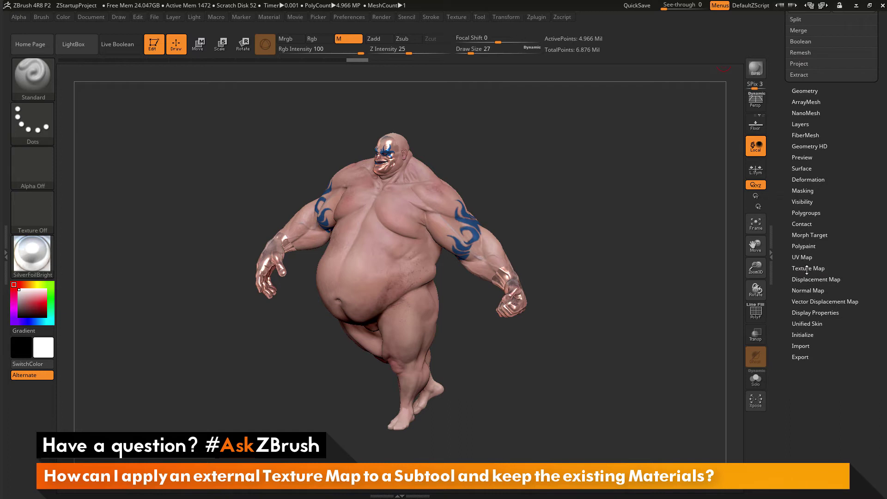
{"action": "left_click", "coordinate": [814, 268]}
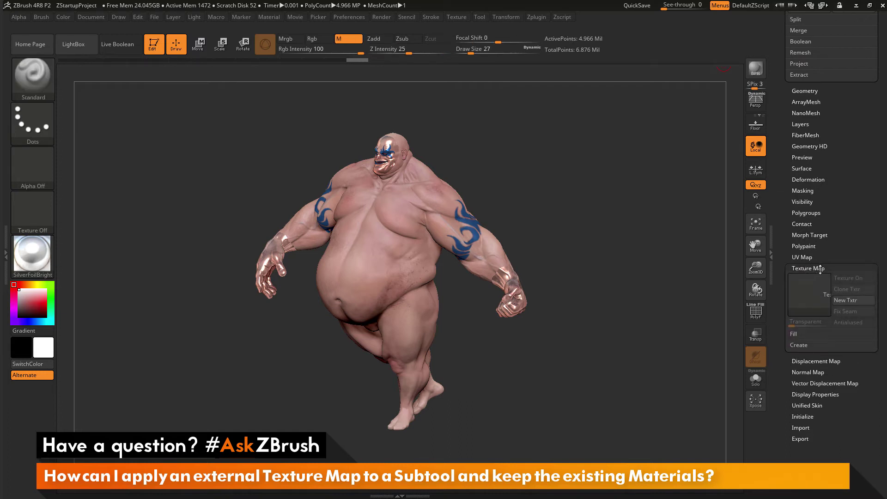
{"action": "left_click", "coordinate": [811, 345], "text": "shift"}
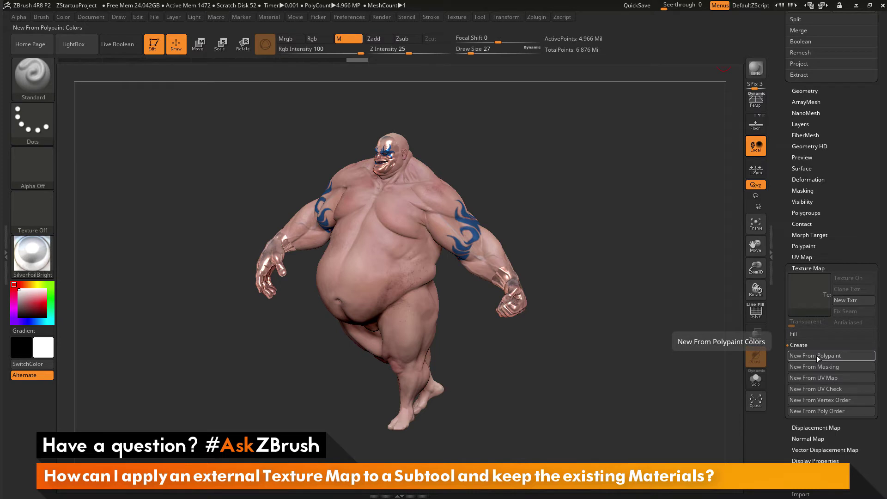
{"action": "left_click", "coordinate": [816, 356]}
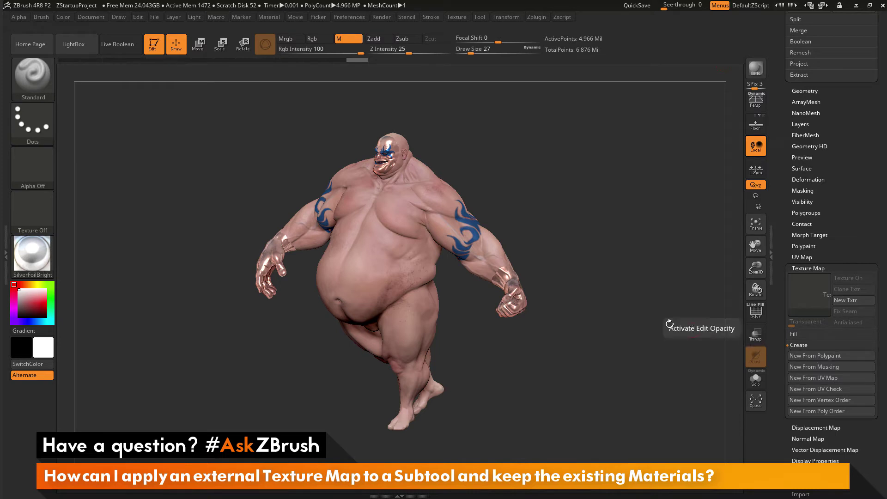
{"action": "left_click", "coordinate": [809, 356]}
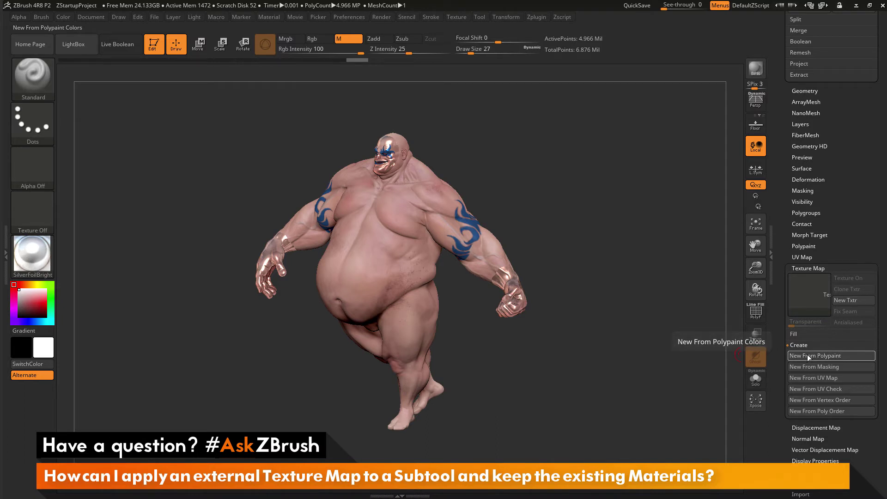
{"action": "mouse_move", "coordinate": [813, 301]}
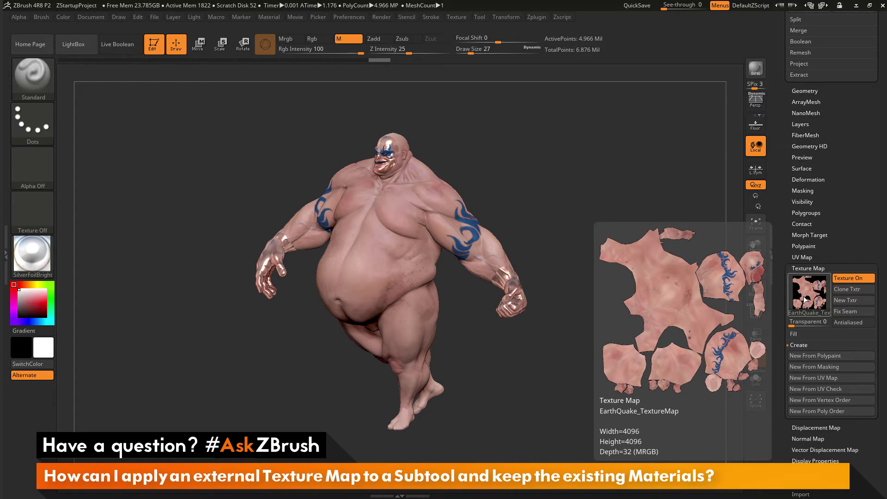
- Clone the texture map and export it as the Photoshop file EarthQuake_TextureMap in the Export folder
{"action": "left_click", "coordinate": [848, 292]}
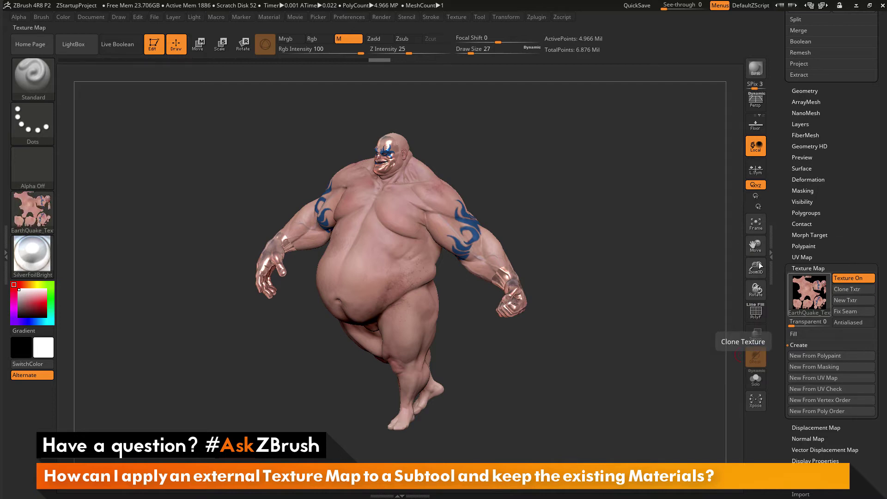
{"action": "left_click", "coordinate": [457, 17]}
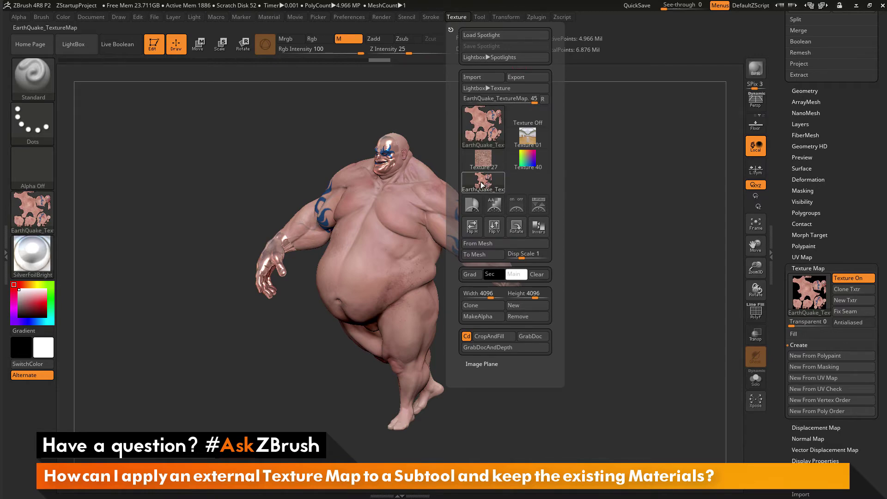
{"action": "left_click", "coordinate": [529, 77]}
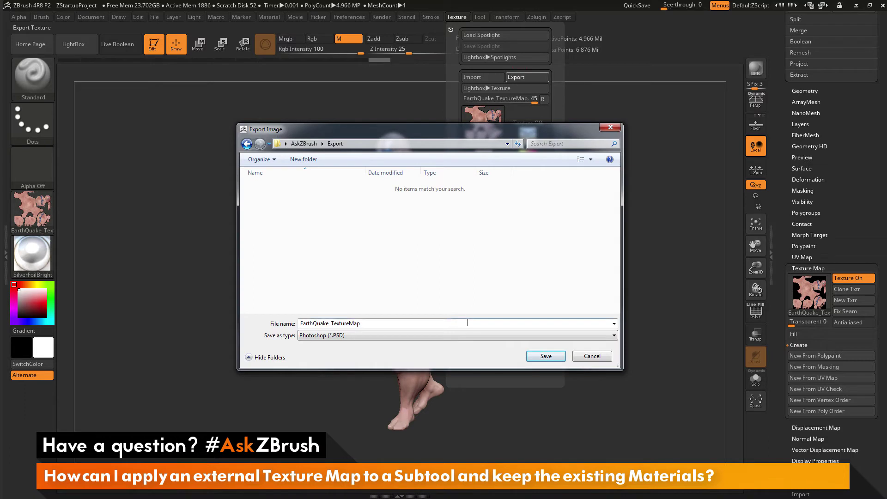
{"action": "left_click", "coordinate": [546, 357]}
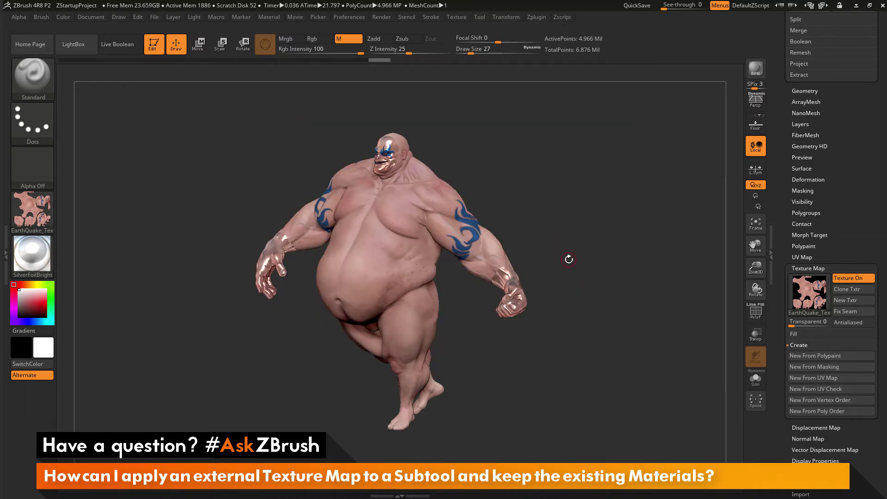
- Switch to Photoshop and examine the edited texture in EarthQuakeBlank.PSD
{"action": "key", "text": "alt+Tab"}
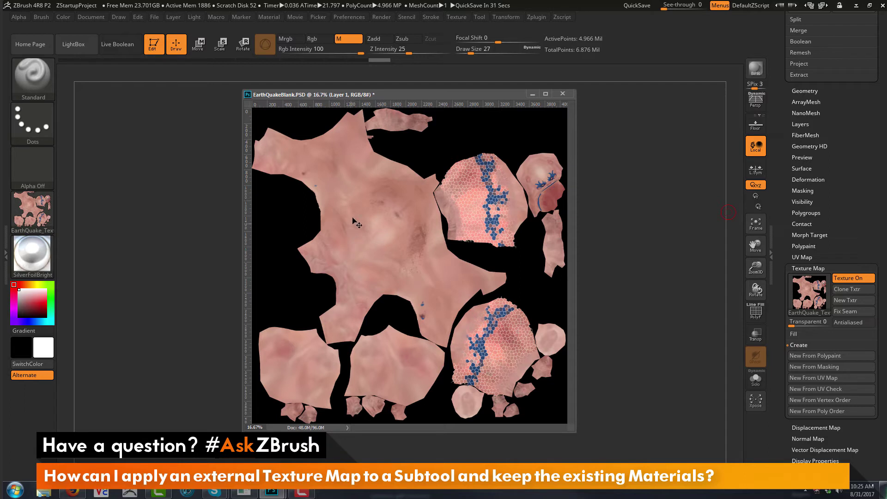
- Switch to ZBrush, import the EarthQuakeCell Photoshop texture from the Export folder and make it the current texture
{"action": "left_click", "coordinate": [640, 202]}
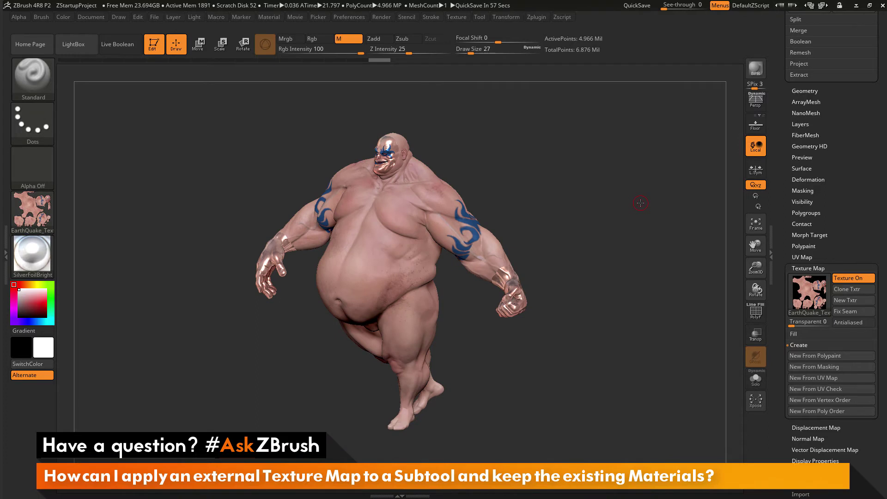
{"action": "left_click", "coordinate": [458, 18]}
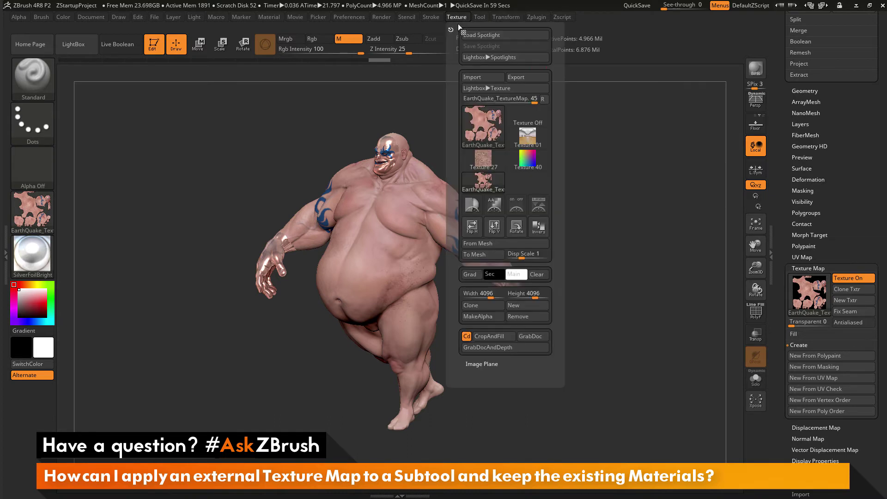
{"action": "left_click", "coordinate": [481, 77]}
{"action": "left_click", "coordinate": [336, 196]}
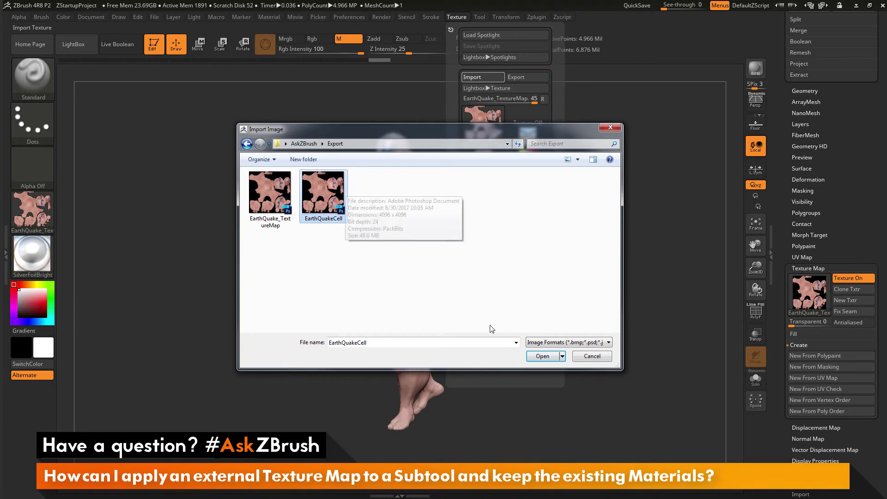
{"action": "left_click", "coordinate": [536, 359]}
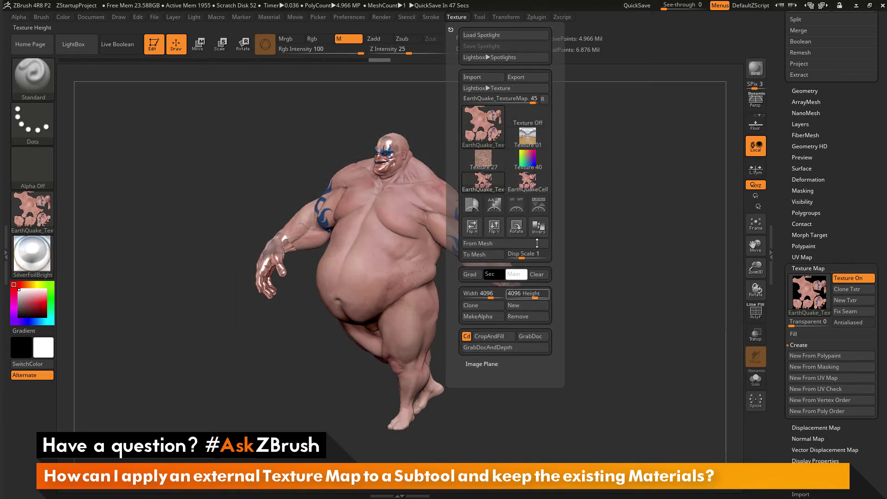
{"action": "left_click", "coordinate": [531, 186]}
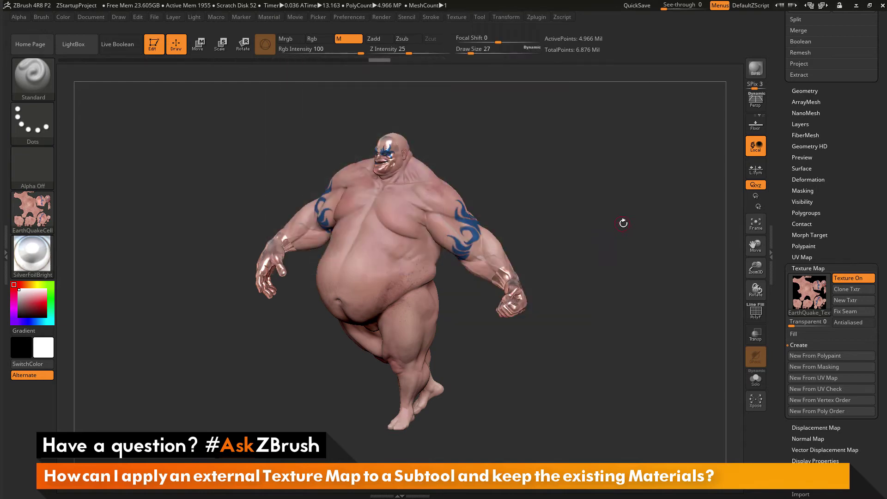
- Assign the imported EarthQuakeCell texture as the body subtool's texture map
{"action": "scroll", "coordinate": [845, 235], "scroll_direction": "up", "scroll_amount": 5}
{"action": "scroll", "coordinate": [845, 235], "scroll_direction": "down", "scroll_amount": 5}
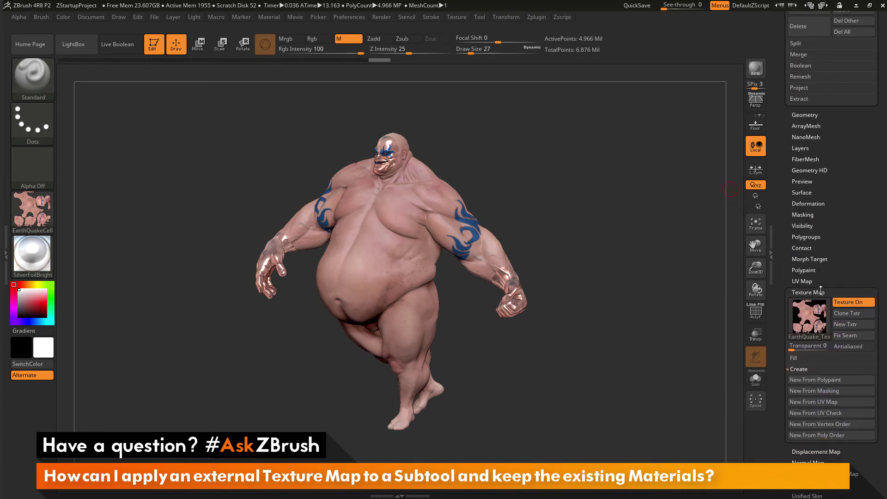
{"action": "left_click", "coordinate": [810, 317]}
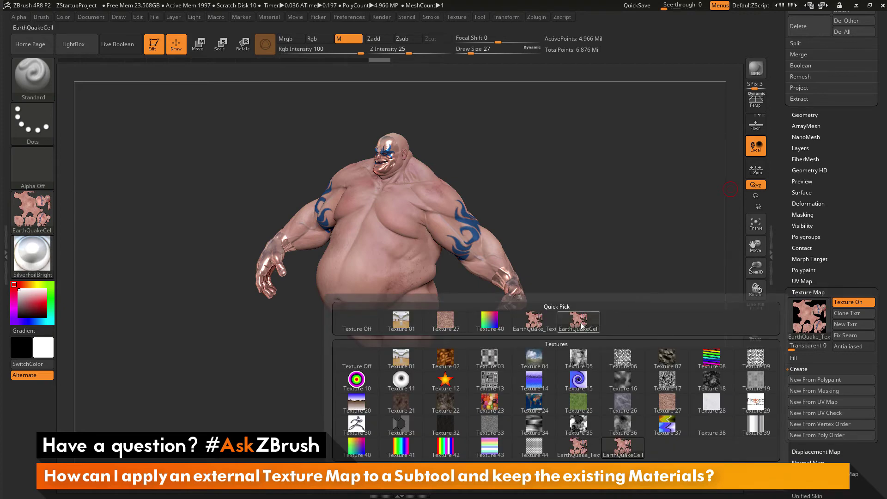
{"action": "mouse_move", "coordinate": [581, 324]}
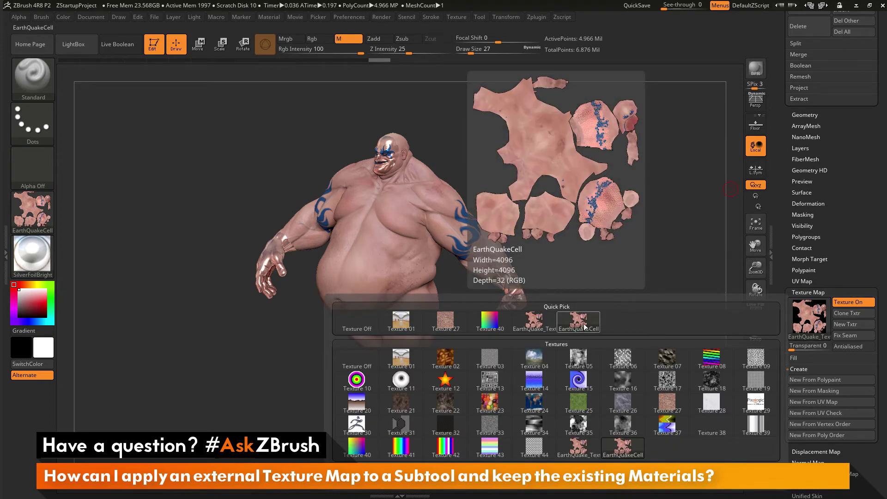
{"action": "left_click", "coordinate": [580, 323]}
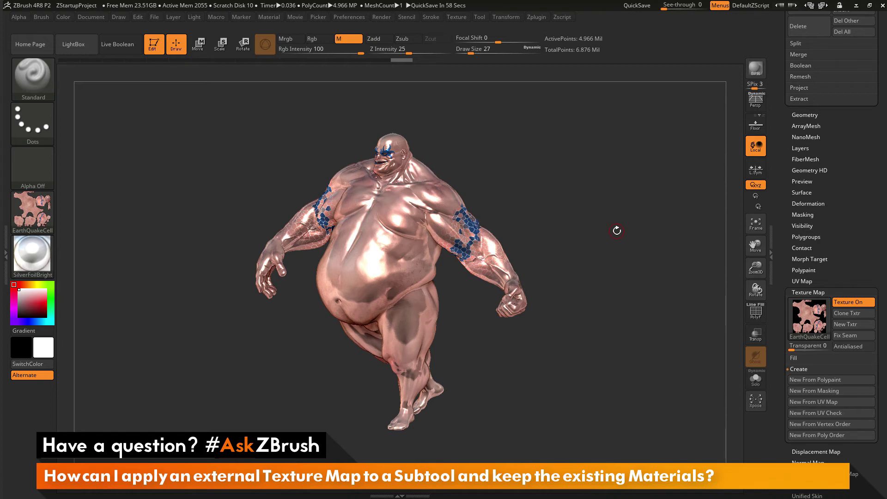
{"action": "mouse_move", "coordinate": [816, 316]}
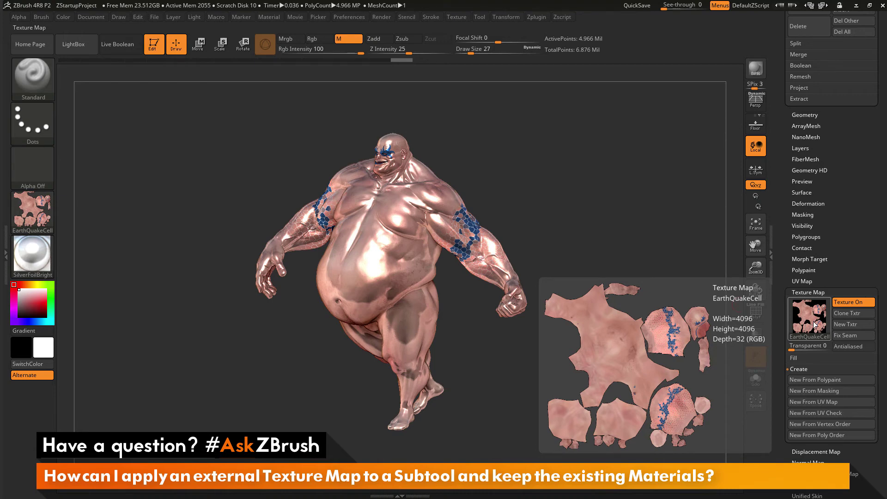
{"action": "left_click_drag", "start_coordinate": [595, 241], "coordinate": [591, 238]}
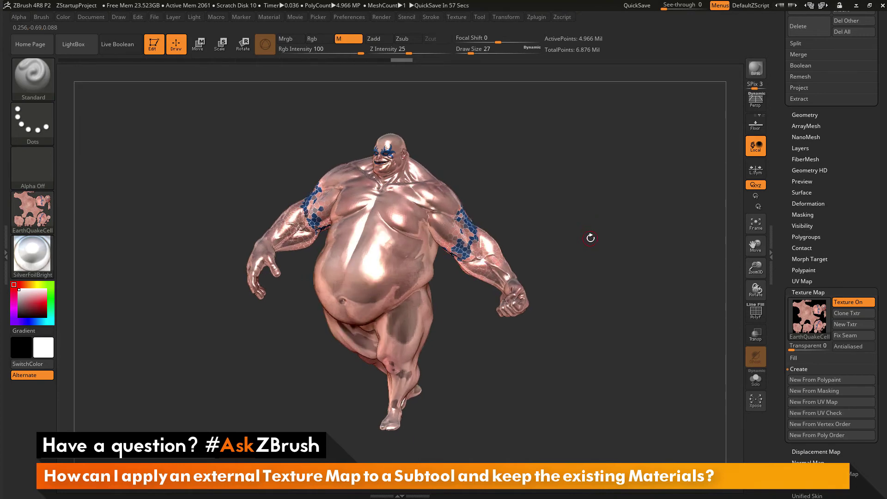
- Try the MatCap Sculpy material on the textured body and set the active material to SkinShade4
{"action": "left_click", "coordinate": [37, 255]}
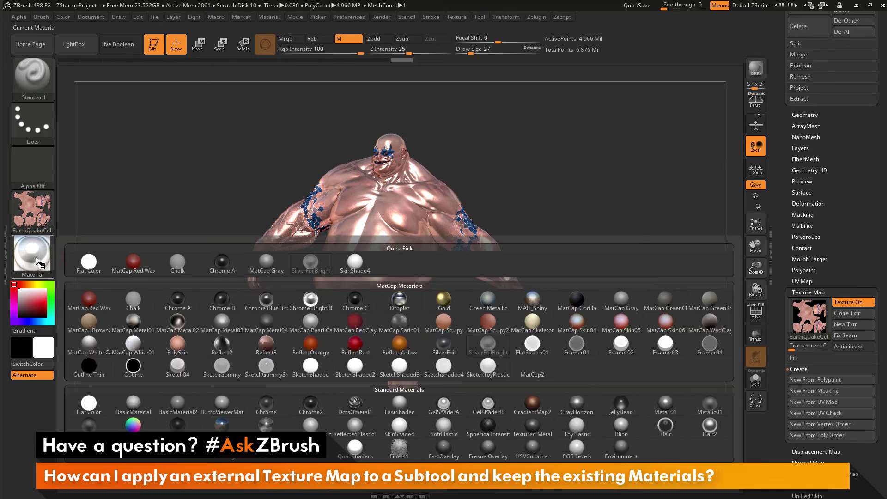
{"action": "left_click", "coordinate": [362, 267]}
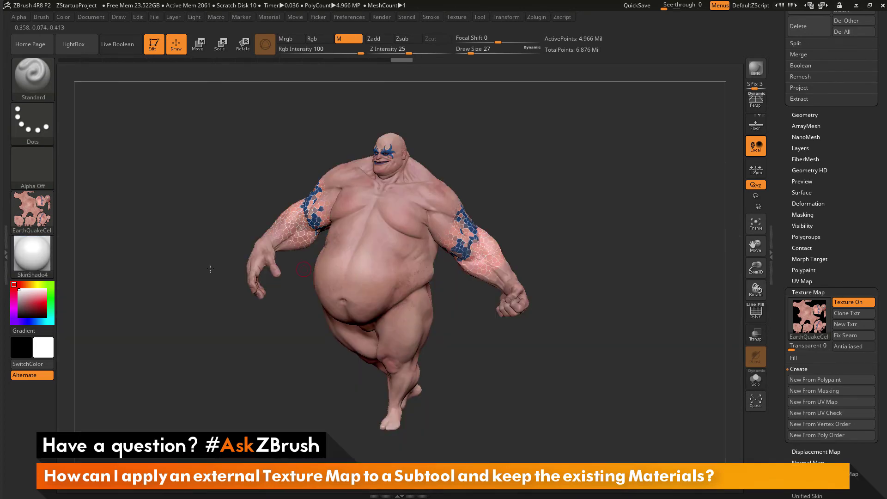
{"action": "left_click", "coordinate": [42, 253]}
{"action": "left_click", "coordinate": [449, 321]}
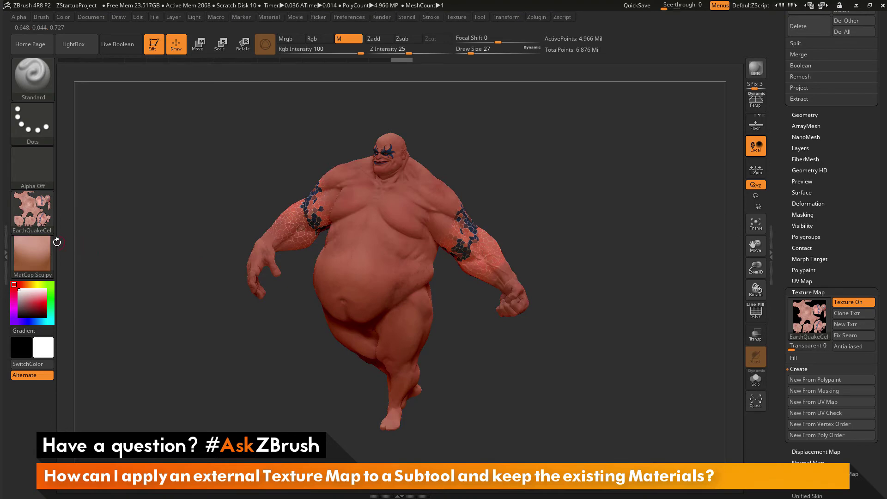
{"action": "left_click", "coordinate": [32, 255]}
{"action": "left_click", "coordinate": [410, 276]}
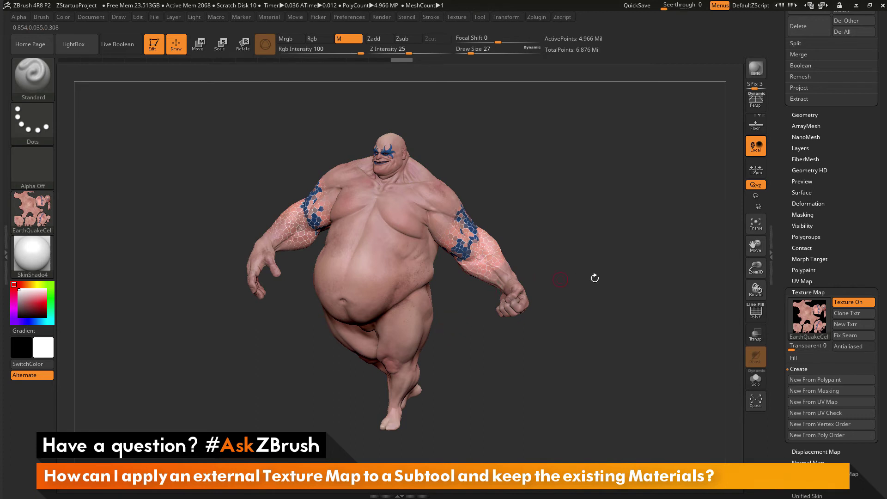
- Compare the body's existing polypaint and materials with the EarthQuakeCell texture by turning the texture map display off and on
{"action": "left_click", "coordinate": [845, 302]}
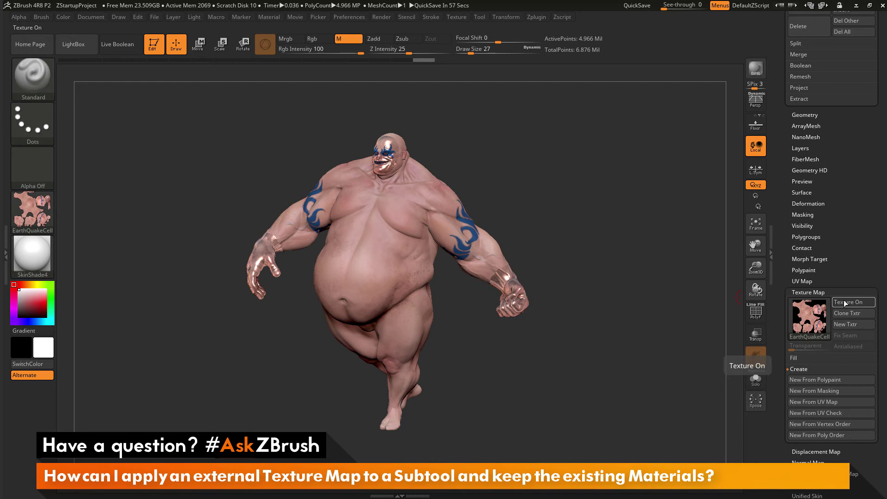
{"action": "left_click", "coordinate": [845, 302]}
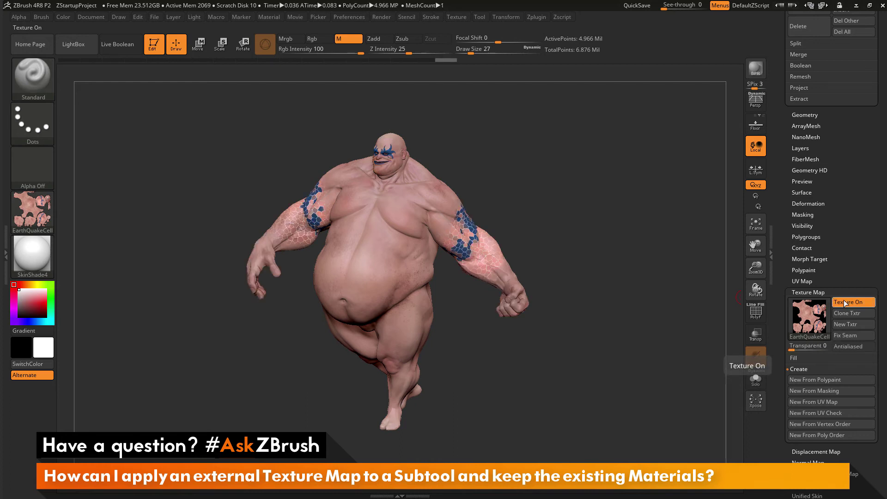
{"action": "left_click", "coordinate": [846, 303]}
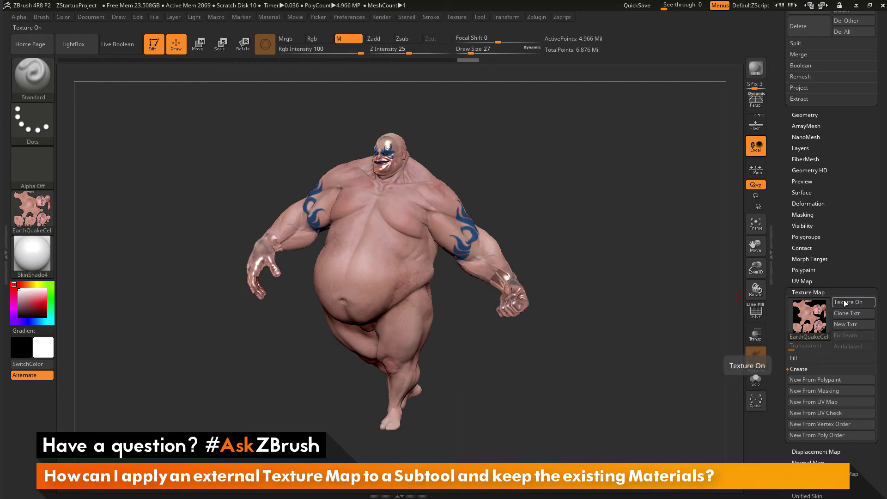
{"action": "left_click", "coordinate": [845, 303]}
{"action": "mouse_move", "coordinate": [805, 331]}
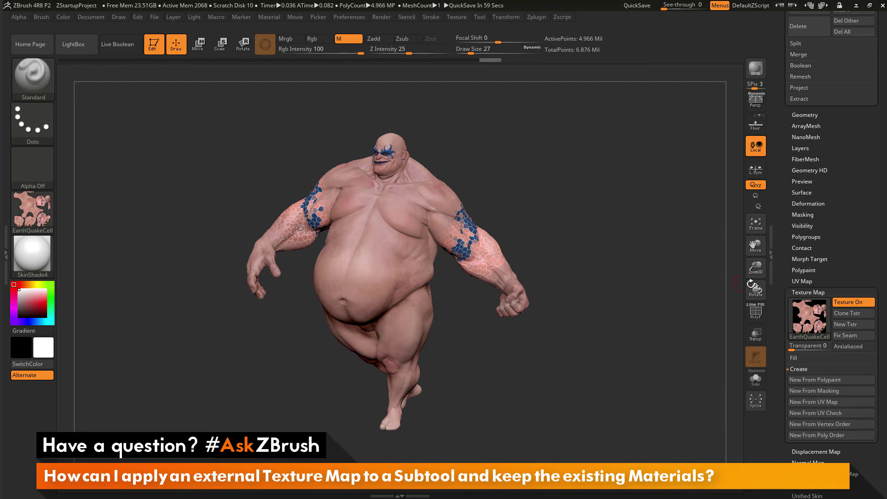
{"action": "left_click", "coordinate": [847, 303]}
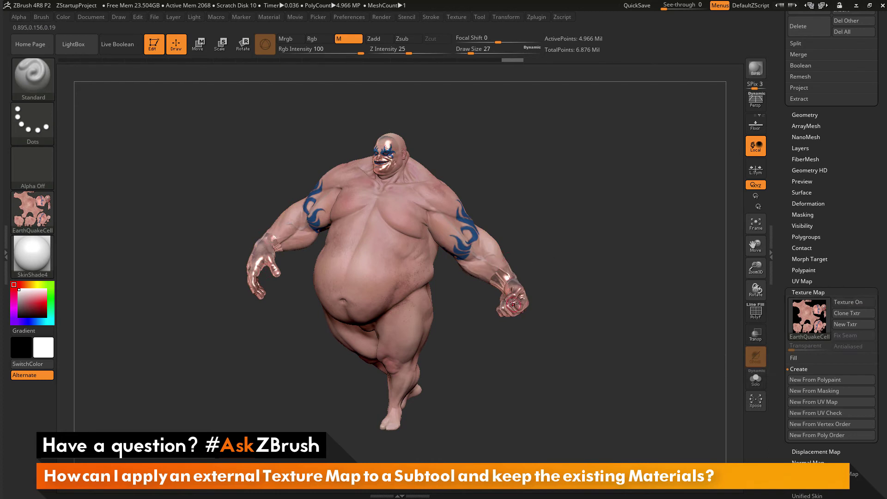
{"action": "left_click", "coordinate": [848, 303]}
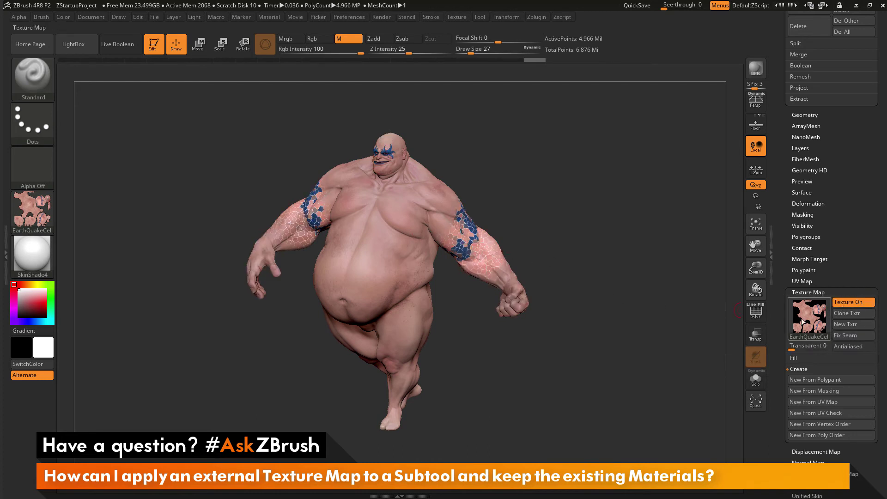
{"action": "mouse_move", "coordinate": [812, 316]}
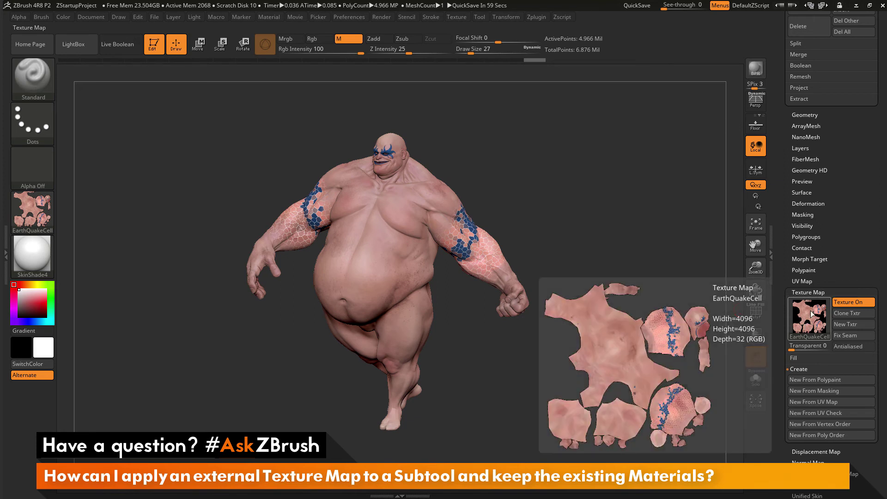
- Set the paint mode to Rgb only and convert the EarthQuakeCell texture map into polypaint on the body subtool
{"action": "left_click", "coordinate": [325, 39]}
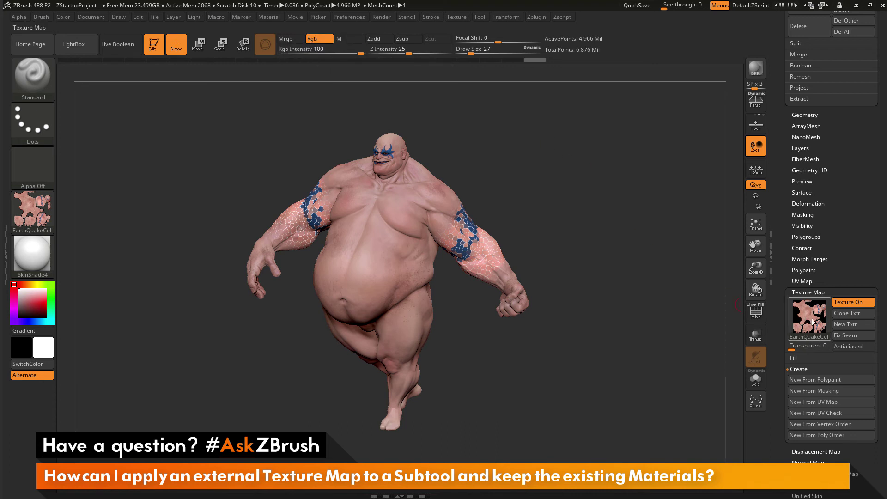
{"action": "mouse_move", "coordinate": [812, 322]}
{"action": "left_click", "coordinate": [804, 270]}
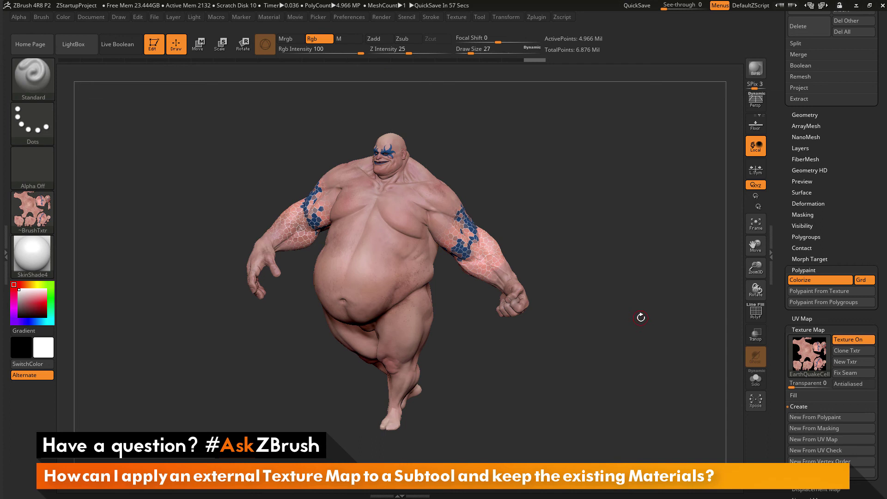
{"action": "left_click", "coordinate": [825, 290]}
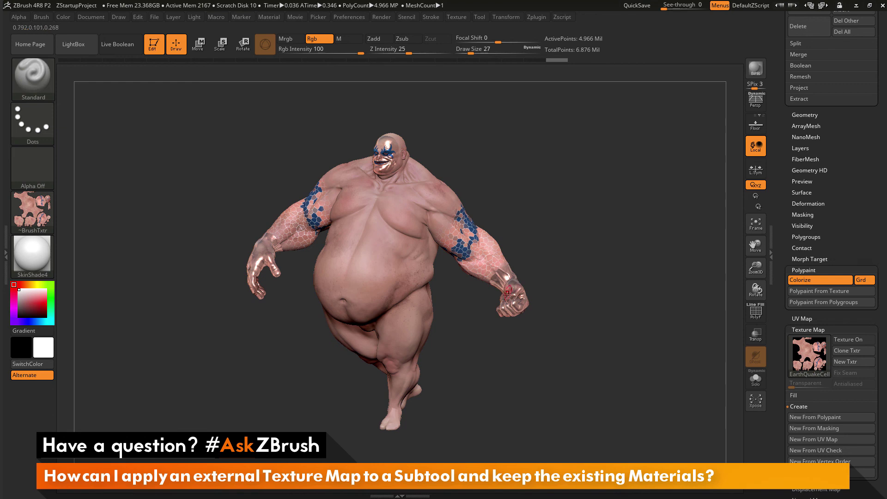
{"action": "left_click_drag", "start_coordinate": [592, 303], "coordinate": [490, 261]}
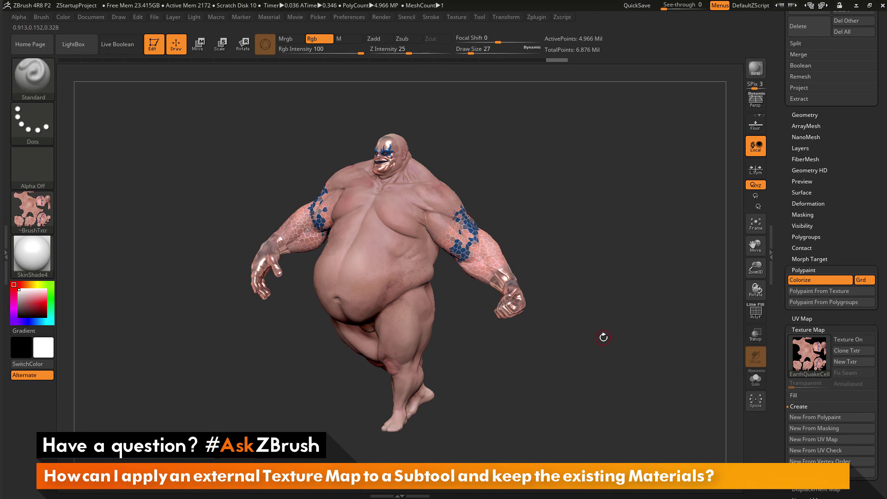
{"action": "mouse_move", "coordinate": [603, 338]}
{"action": "left_mouse_down"}
{"action": "mouse_move", "coordinate": [611, 313]}
{"action": "mouse_move", "coordinate": [588, 275]}
{"action": "left_mouse_up"}
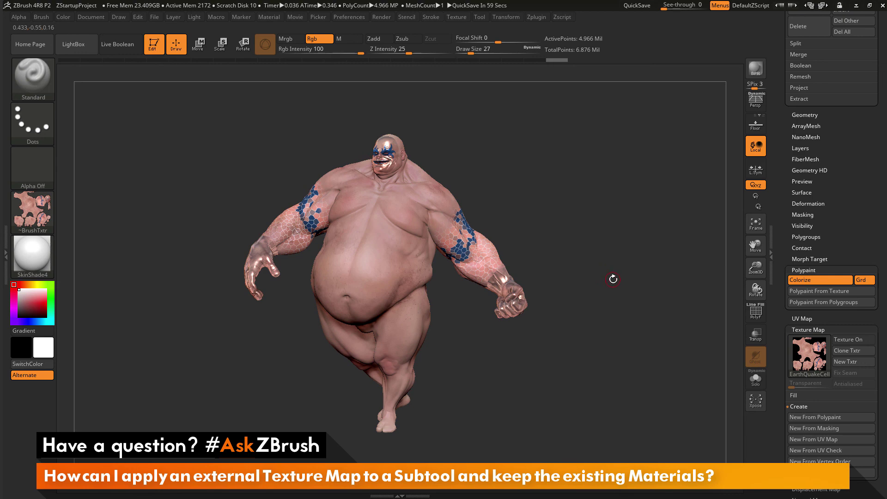
{"action": "left_click_drag", "start_coordinate": [617, 284], "coordinate": [607, 287]}
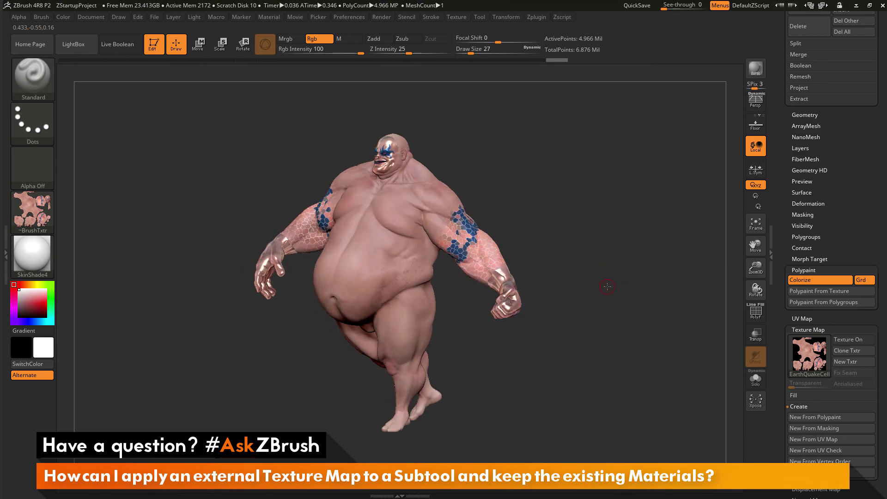